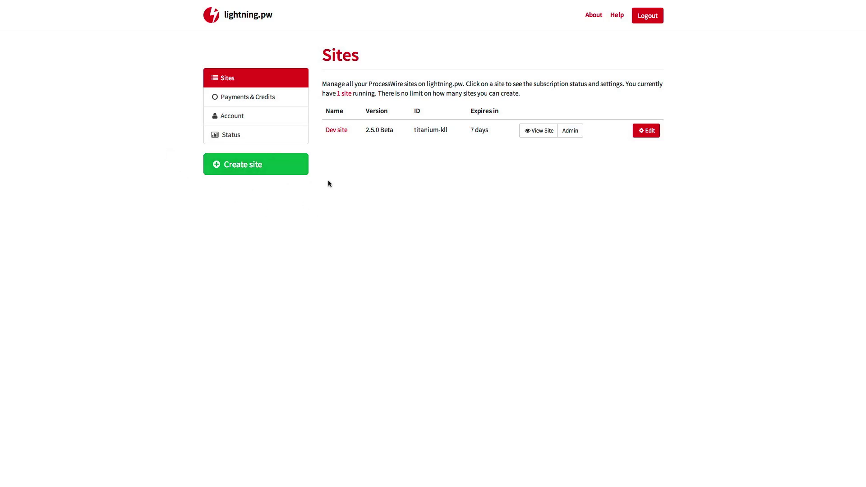
# Launch a new site 'A cool name' on ProcessWire 2.4.0 (Latest) with Default Profile
pyautogui.click(276, 164)
pyautogui.click(375, 65)
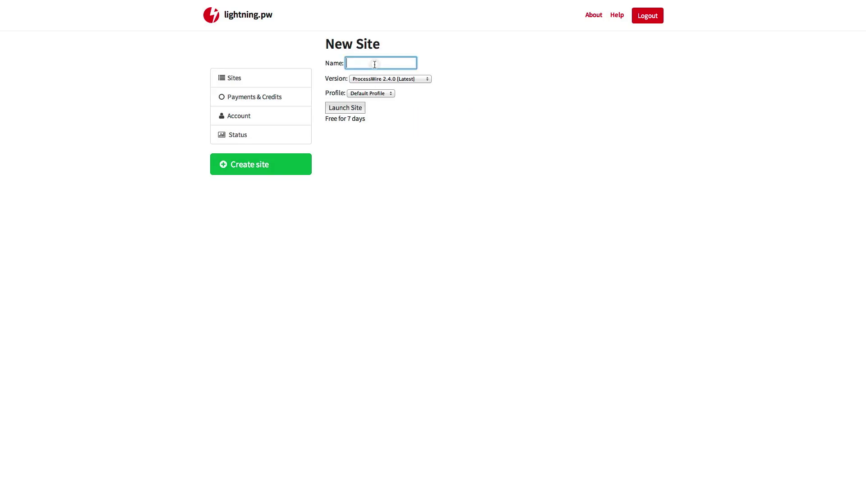
pyautogui.write('A cool name')
pyautogui.press('Tab')
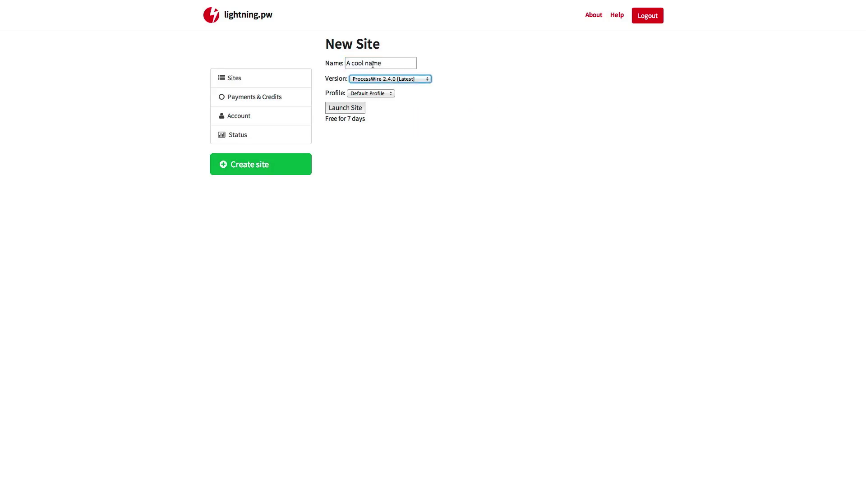
pyautogui.click(420, 79)
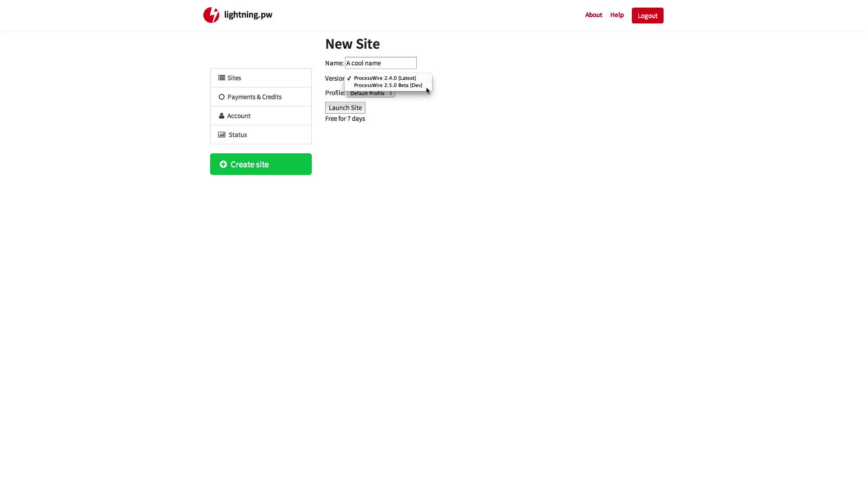
pyautogui.press('Down')
pyautogui.press('Return')
pyautogui.click(386, 93)
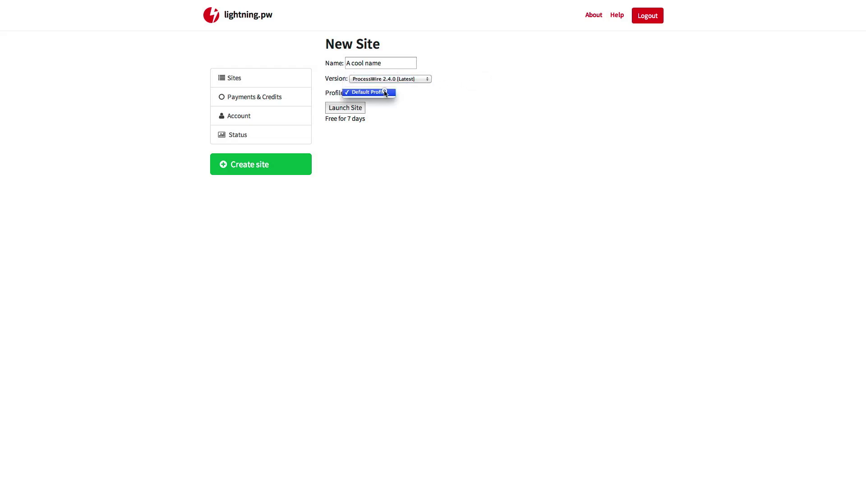
pyautogui.press('Return')
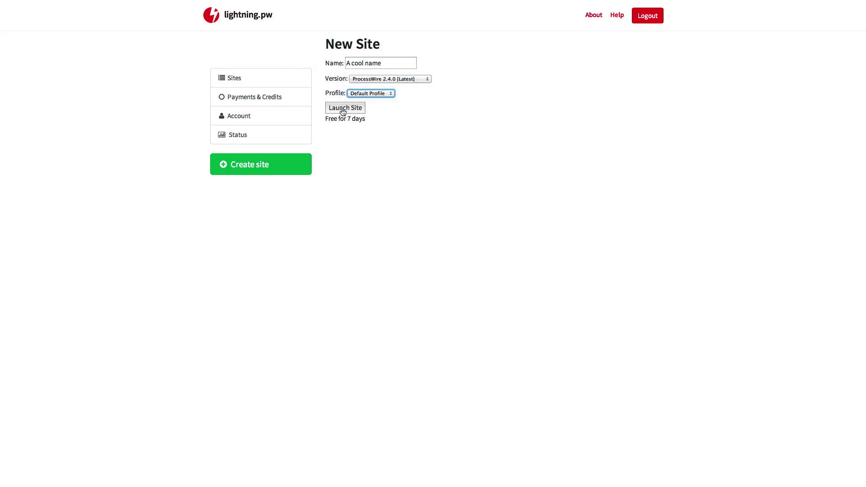
pyautogui.click(343, 111)
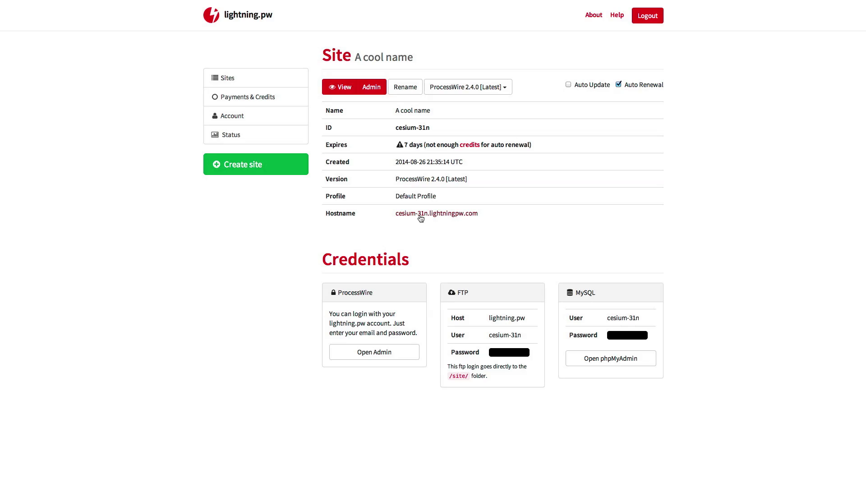
# View the Basic Example Site on its cesium-31n subdomain and select its address for editing
pyautogui.click(339, 86)
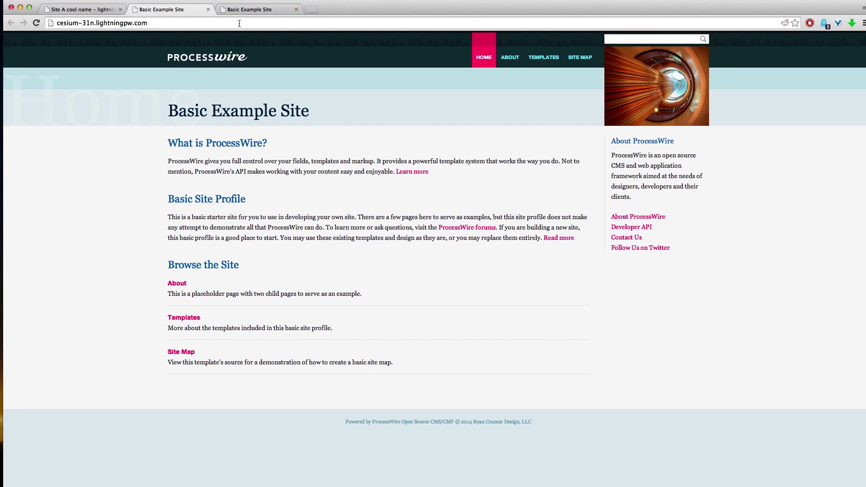
pyautogui.click(239, 23)
pyautogui.click(239, 24)
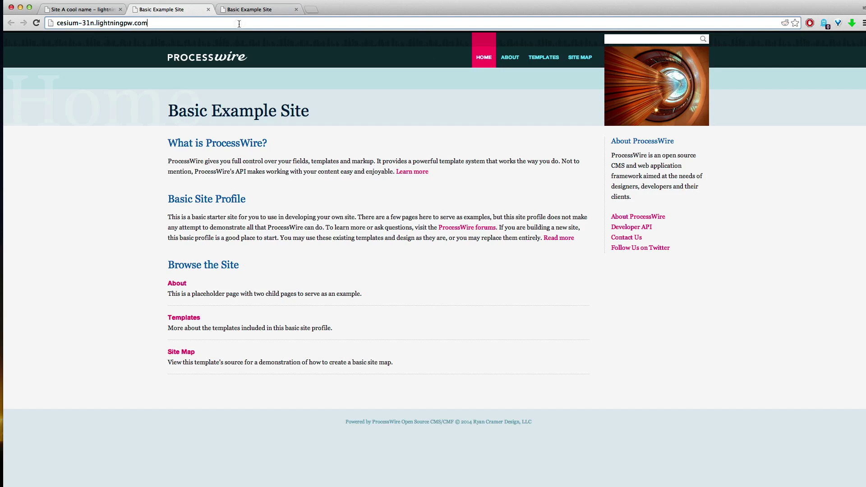
pyautogui.write('/processwire/')
# Load the site's /processwire/ admin and log in with the lightning.pw email and password
pyautogui.press('Return')
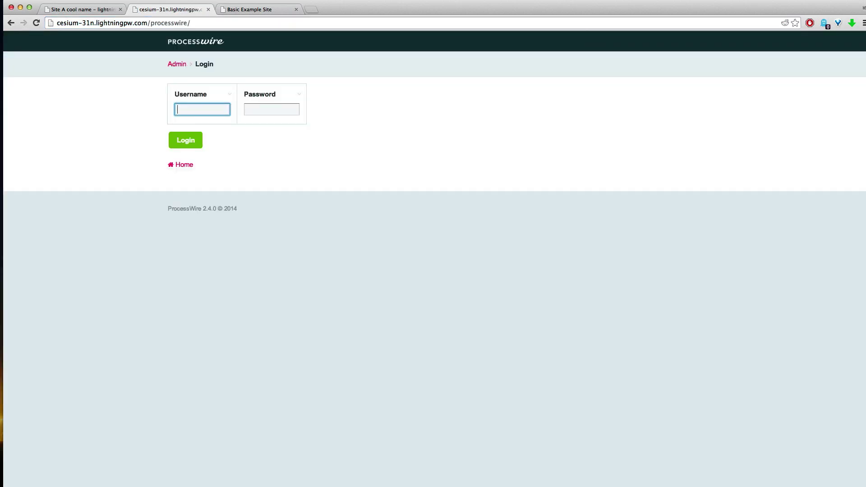
pyautogui.press('Tab')
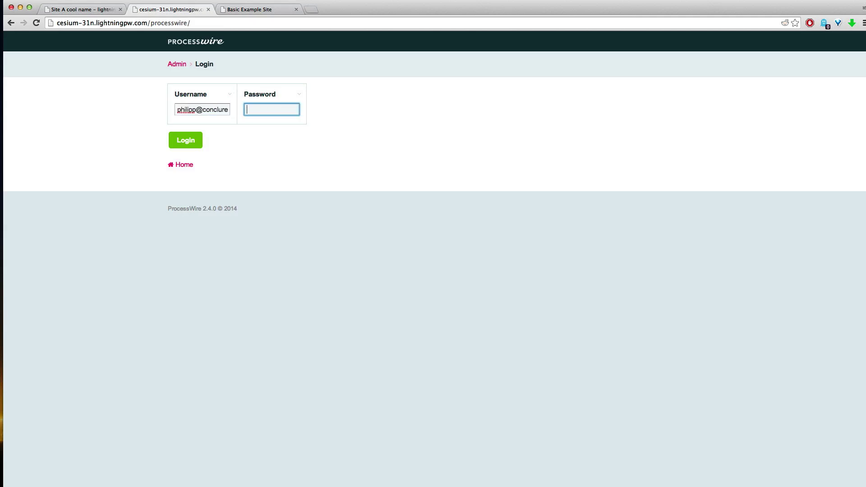
pyautogui.write('*****')
pyautogui.press('Return')
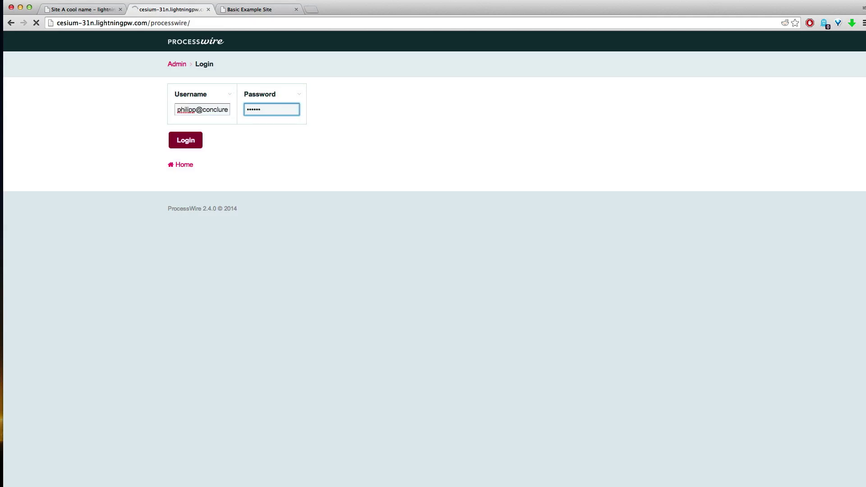